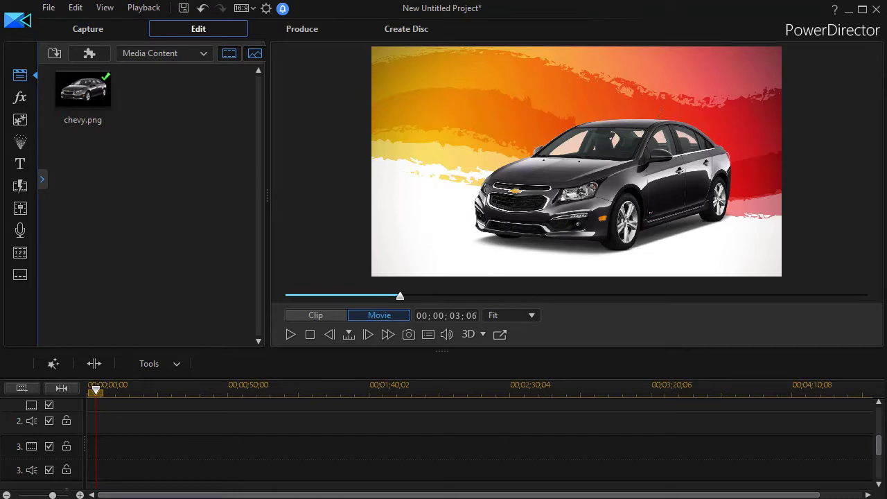
- Place the NewBlue Titler Pro 1.5 title at the start of track 3 and open it for editing
{"action": "left_click", "coordinate": [30, 166]}
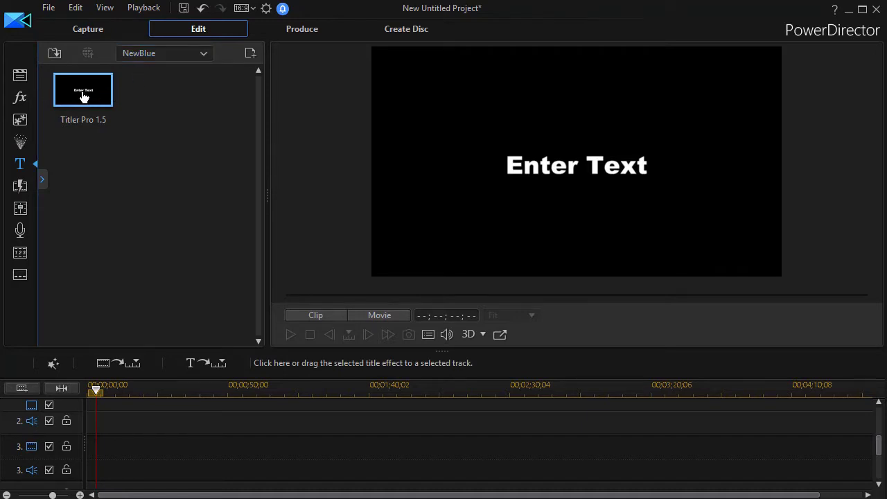
{"action": "left_click_drag", "start_coordinate": [81, 99], "coordinate": [89, 459]}
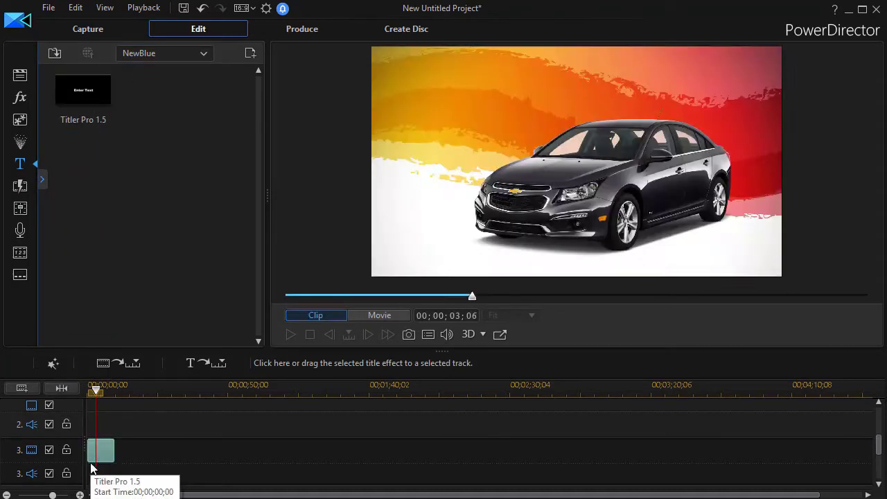
{"action": "double_click", "coordinate": [109, 456]}
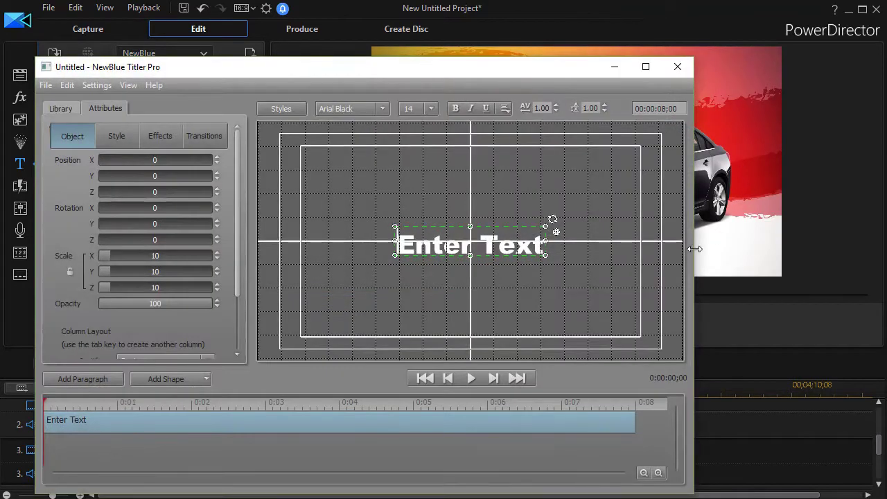
- Enlarge the Titler Pro window and delete the placeholder Enter Text paragraph
{"action": "left_click_drag", "start_coordinate": [692, 352], "coordinate": [875, 351]}
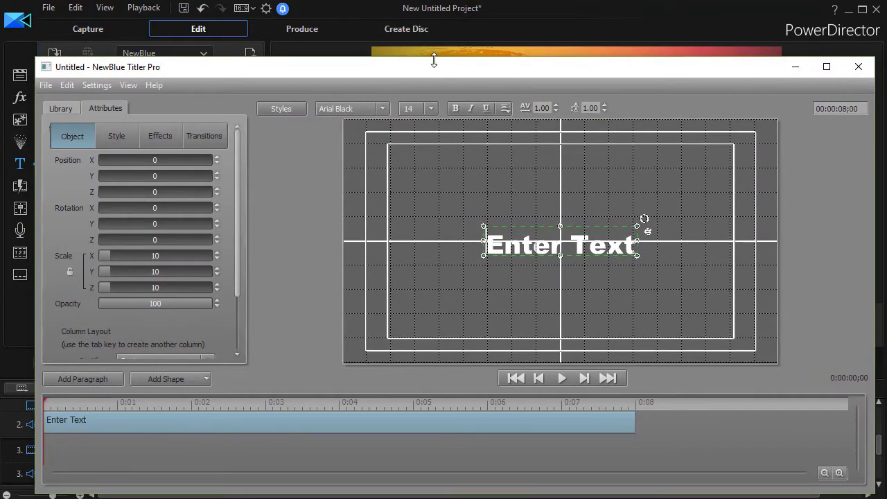
{"action": "left_click_drag", "start_coordinate": [437, 61], "coordinate": [425, 9]}
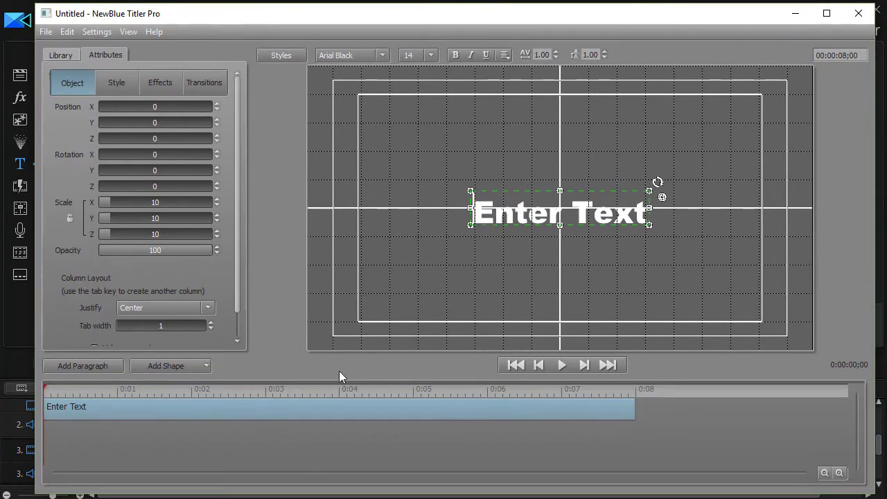
{"action": "right_click", "coordinate": [271, 412]}
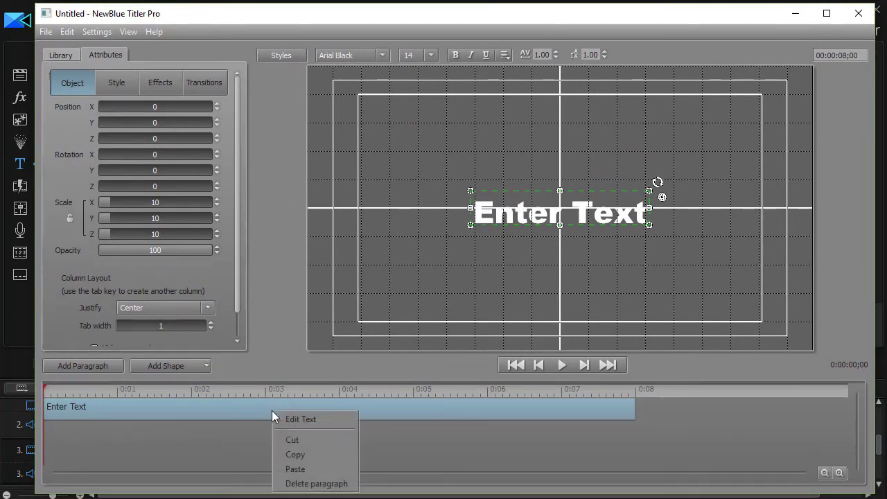
{"action": "left_click", "coordinate": [319, 484]}
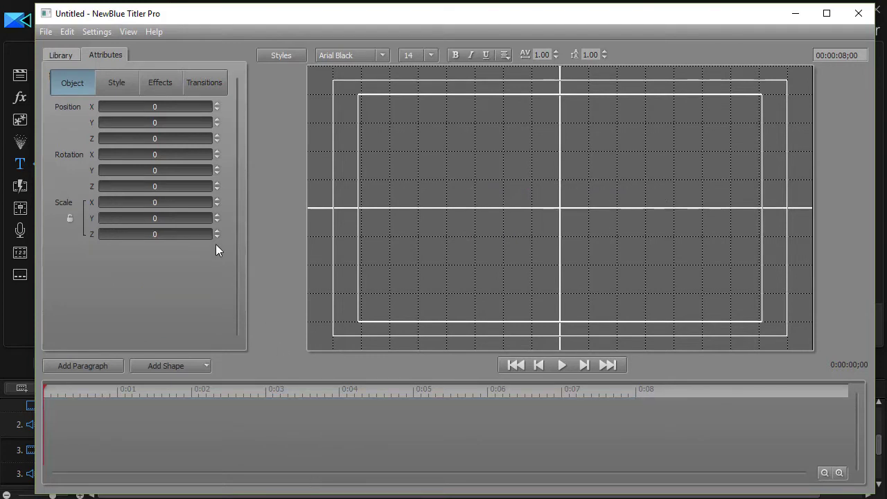
- Import the ChevroletLogo image onto the title canvas with File > Import Image
{"action": "left_click", "coordinate": [49, 32]}
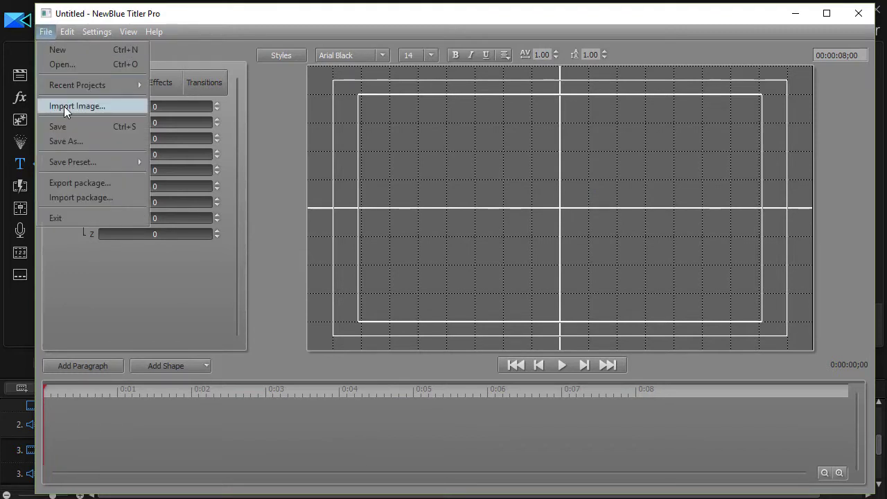
{"action": "left_click", "coordinate": [64, 106]}
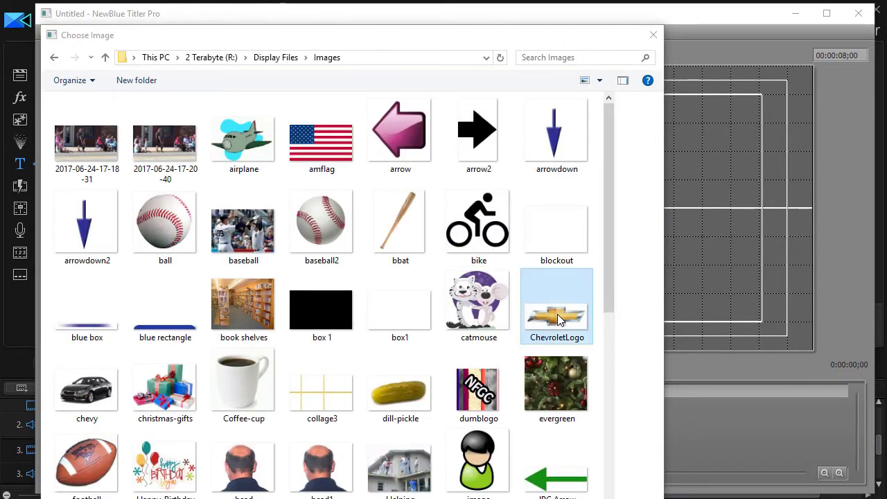
{"action": "double_click", "coordinate": [557, 314]}
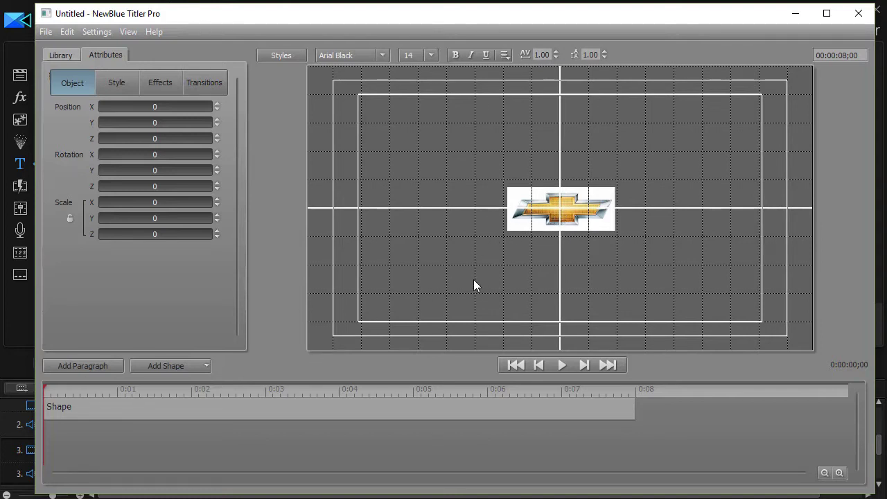
- Move the Chevrolet logo to the upper-left corner and turn on keyframing for it
{"action": "left_click", "coordinate": [431, 411]}
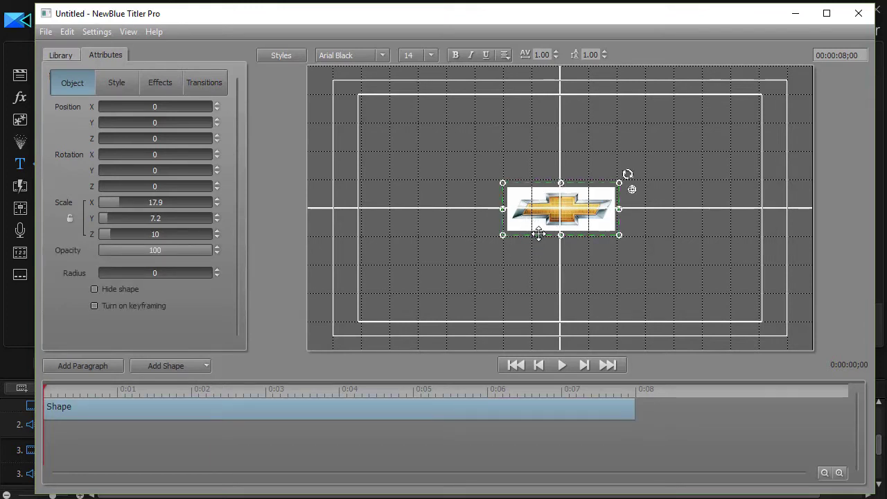
{"action": "mouse_move", "coordinate": [539, 233]}
{"action": "left_mouse_down"}
{"action": "mouse_move", "coordinate": [376, 151]}
{"action": "mouse_move", "coordinate": [388, 140]}
{"action": "left_mouse_up"}
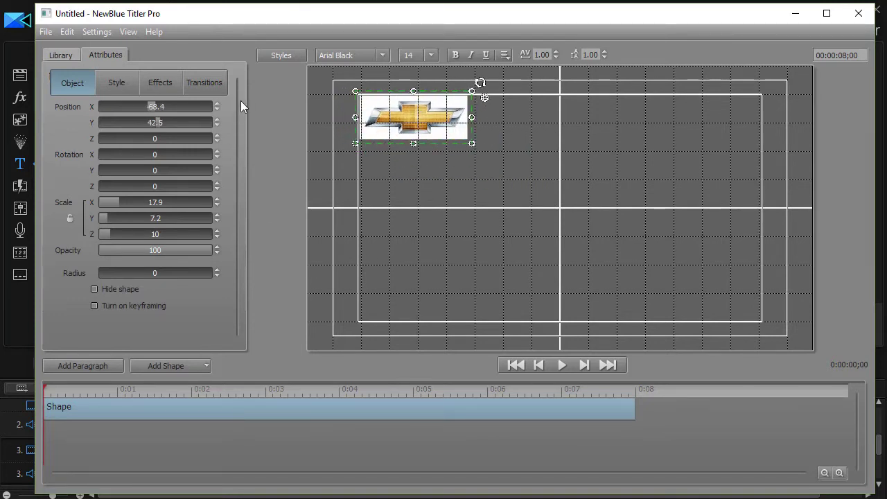
{"action": "left_click", "coordinate": [94, 306]}
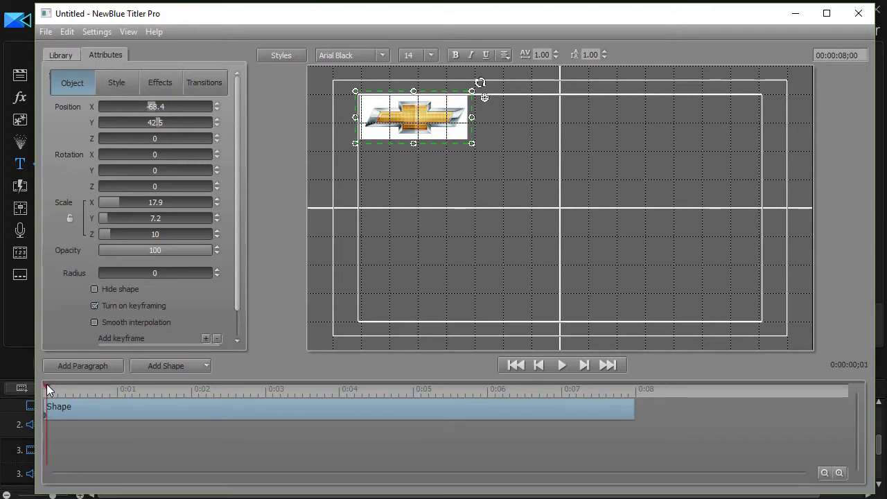
{"action": "left_click_drag", "start_coordinate": [46, 384], "coordinate": [116, 392]}
- Add a keyframe at one second and a two-second keyframe rotating the logo -360° on Z
{"action": "scroll", "coordinate": [233, 299], "scroll_direction": "down", "scroll_amount": 2}
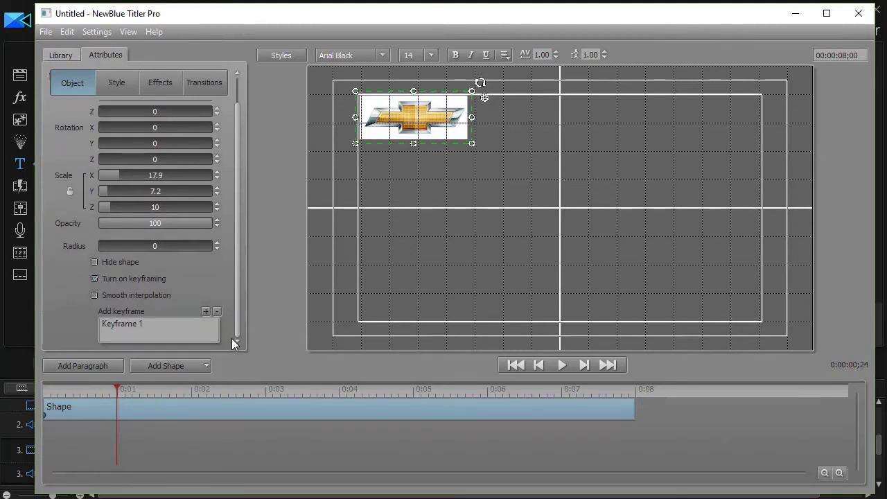
{"action": "left_click", "coordinate": [205, 311]}
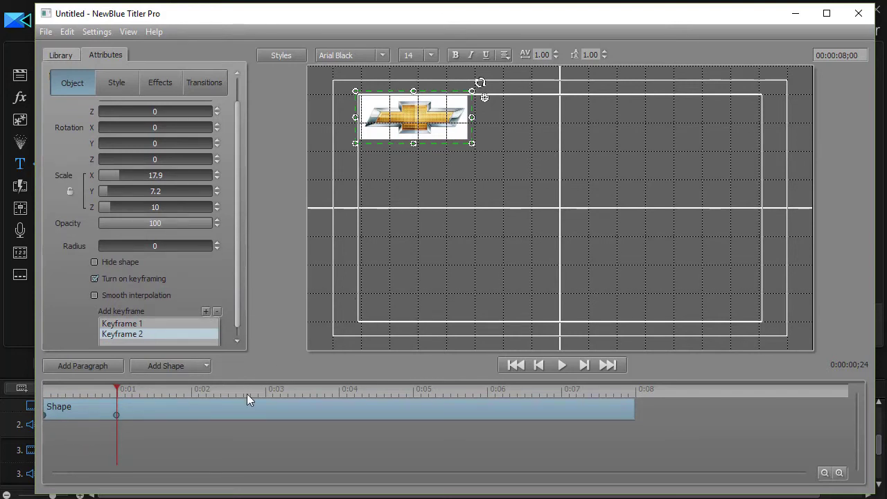
{"action": "left_click_drag", "start_coordinate": [117, 386], "coordinate": [191, 393]}
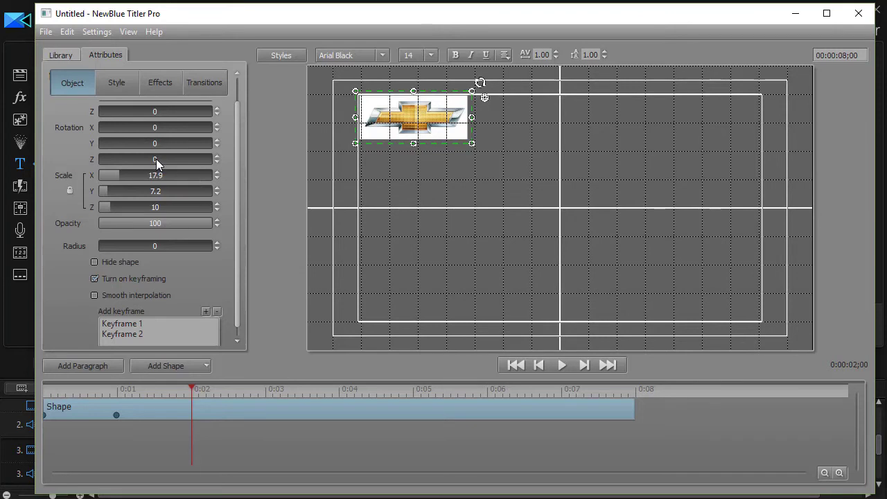
{"action": "left_click_drag", "start_coordinate": [156, 159], "coordinate": [30, 166]}
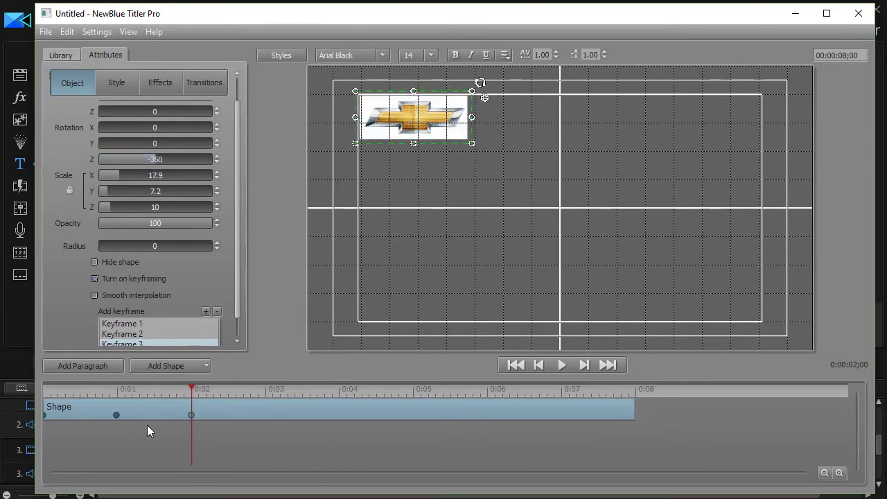
{"action": "left_click", "coordinate": [193, 387]}
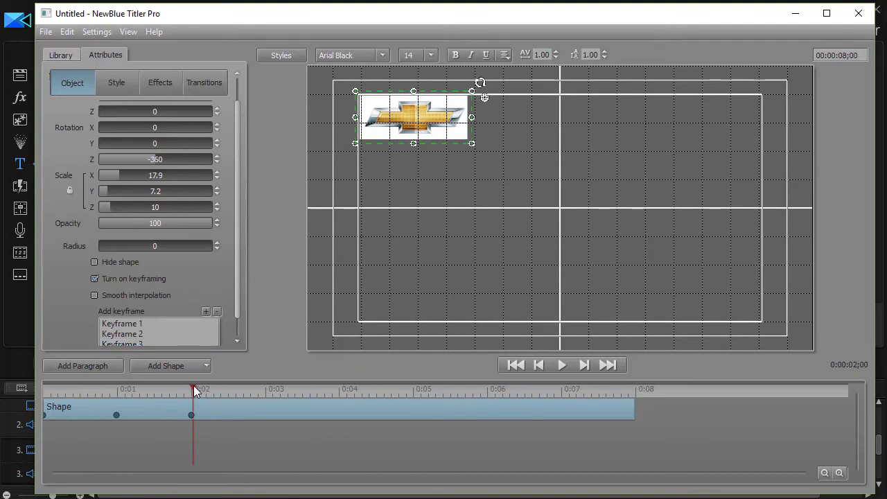
- Add a keyframe near 0:03;24 that slides the logo to the upper right, Position X about 61.9
{"action": "left_click_drag", "start_coordinate": [195, 390], "coordinate": [404, 409]}
{"action": "left_click_drag", "start_coordinate": [404, 402], "coordinate": [339, 400]}
{"action": "scroll", "coordinate": [236, 296], "scroll_direction": "down", "scroll_amount": 1}
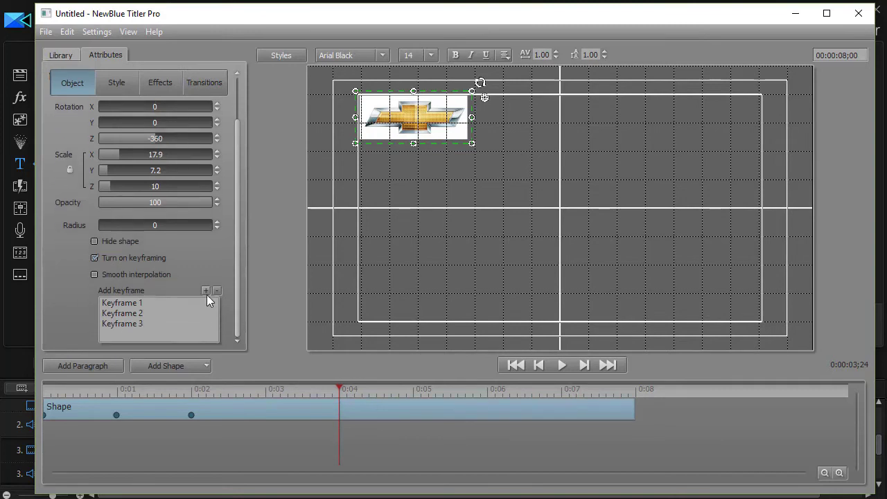
{"action": "left_click", "coordinate": [206, 290]}
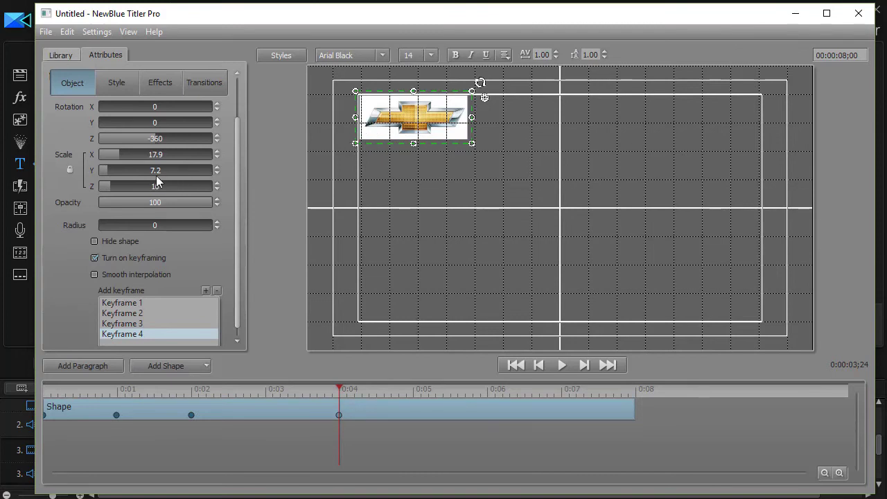
{"action": "left_click_drag", "start_coordinate": [236, 151], "coordinate": [242, 90]}
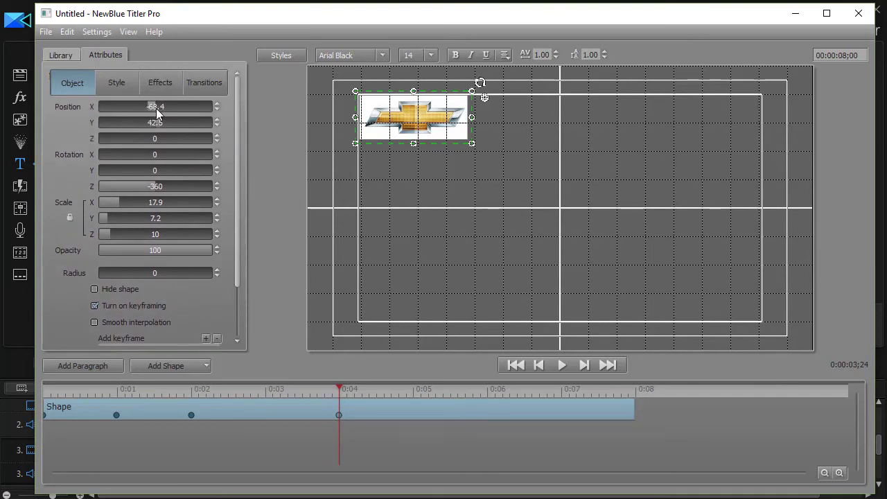
{"action": "left_click_drag", "start_coordinate": [151, 108], "coordinate": [181, 113]}
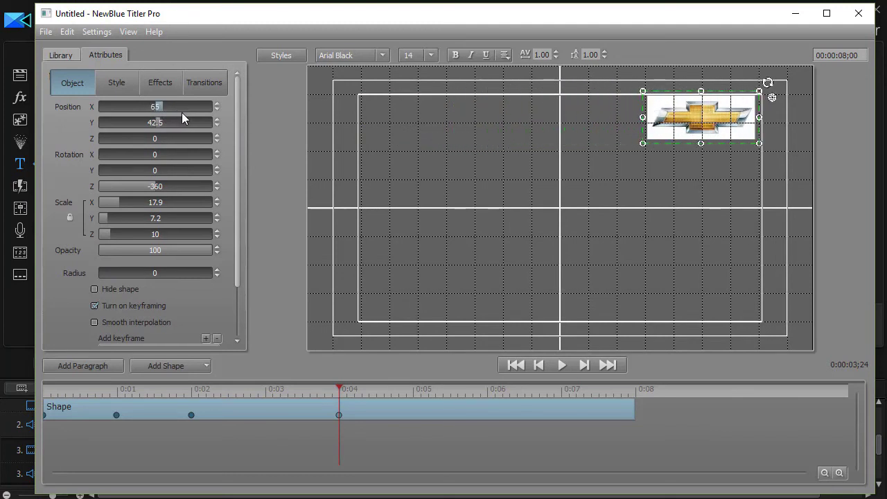
{"action": "left_click_drag", "start_coordinate": [182, 112], "coordinate": [183, 115]}
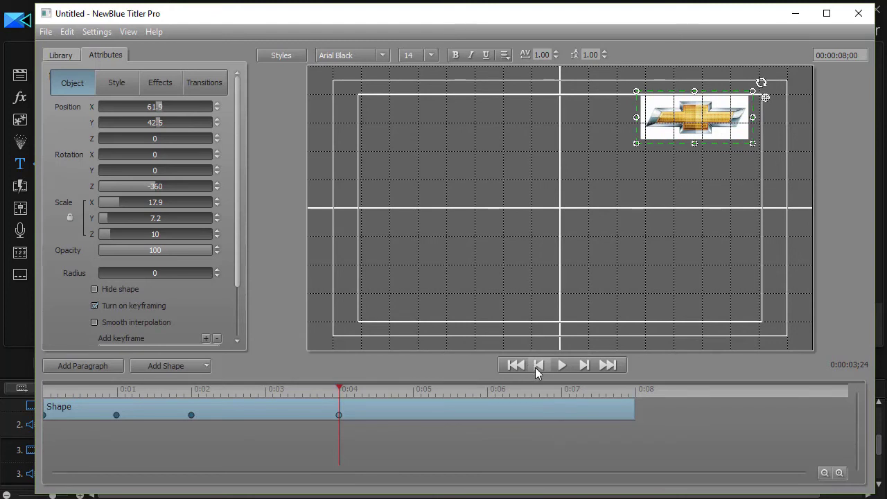
- Preview the logo animation from the start, then close Titler Pro to apply the title
{"action": "left_click", "coordinate": [518, 365]}
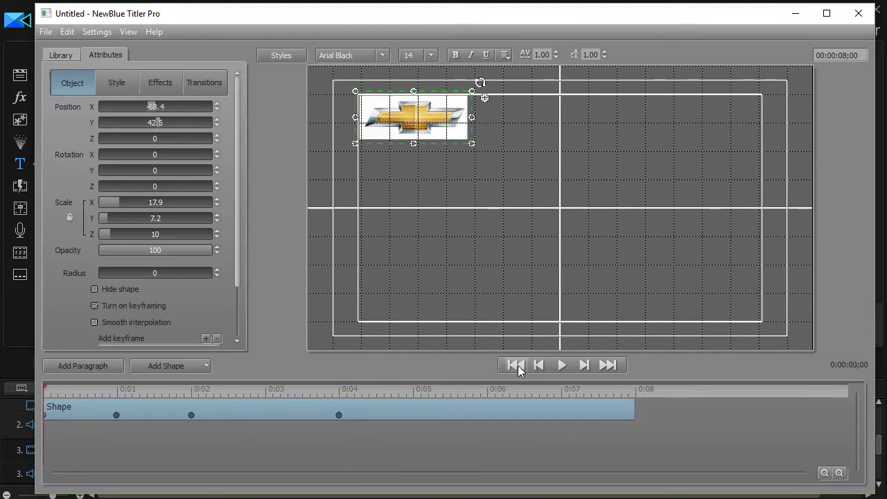
{"action": "left_click", "coordinate": [558, 364]}
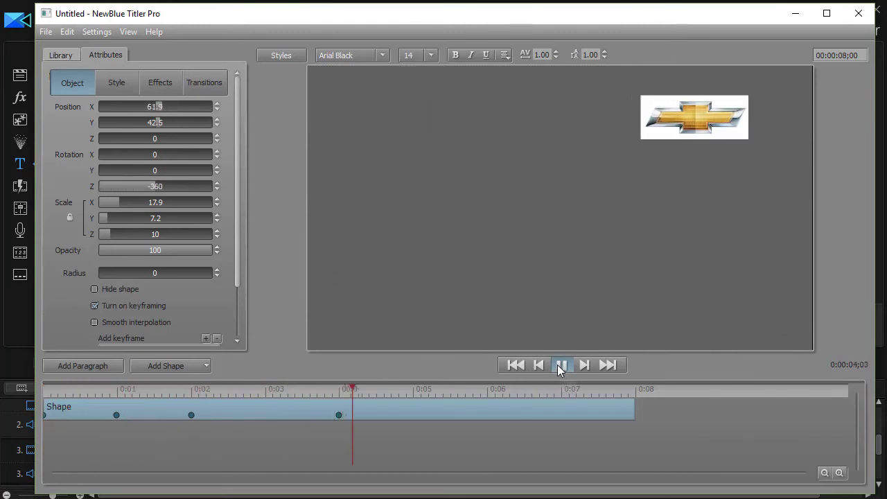
{"action": "left_click", "coordinate": [559, 366]}
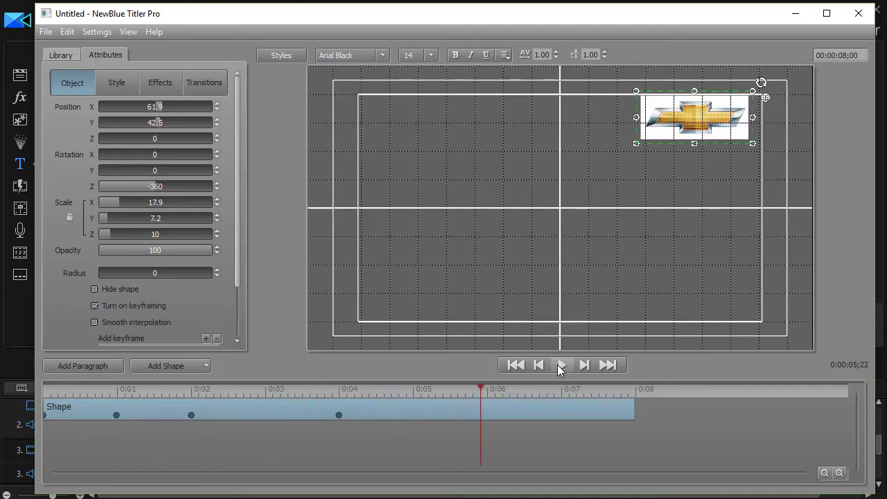
{"action": "left_click", "coordinate": [858, 13]}
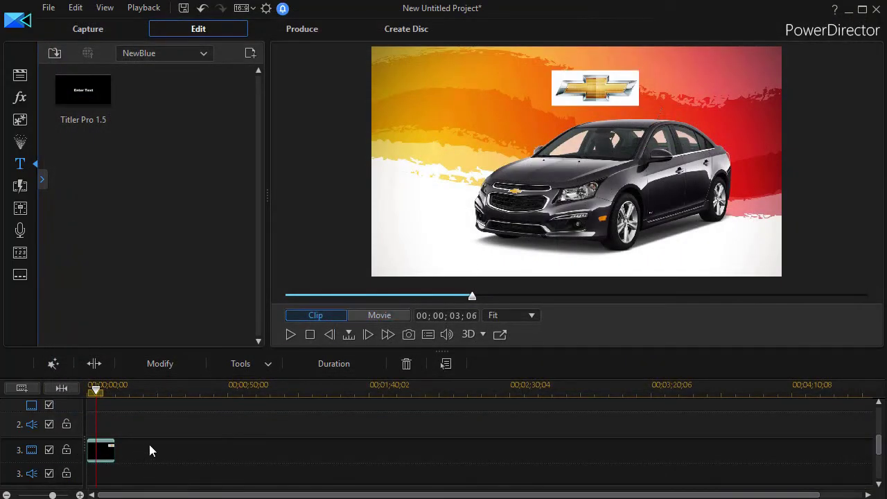
- Play the full movie from the beginning in PowerDirector's Movie preview, then pause it
{"action": "left_click_drag", "start_coordinate": [101, 398], "coordinate": [90, 391]}
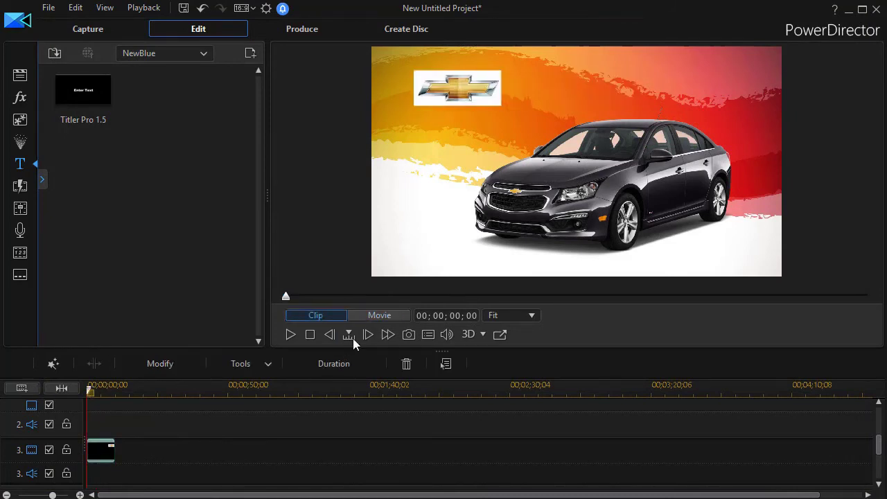
{"action": "left_click", "coordinate": [378, 316]}
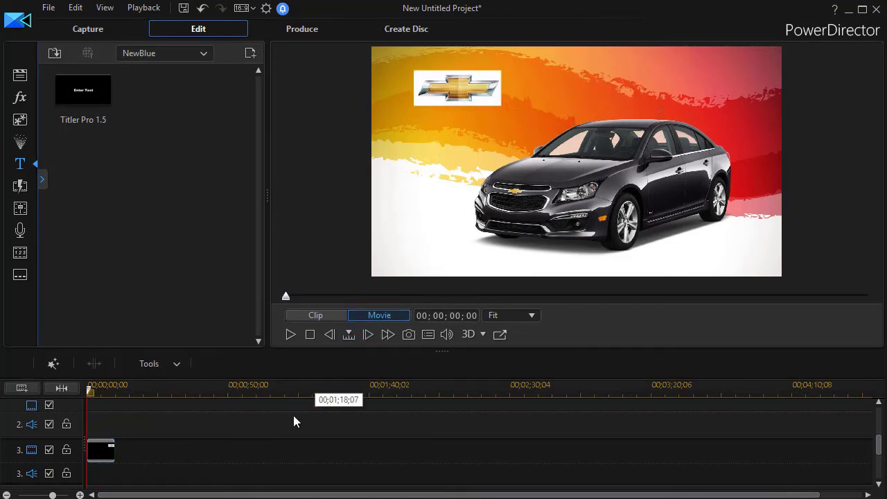
{"action": "left_click", "coordinate": [290, 336]}
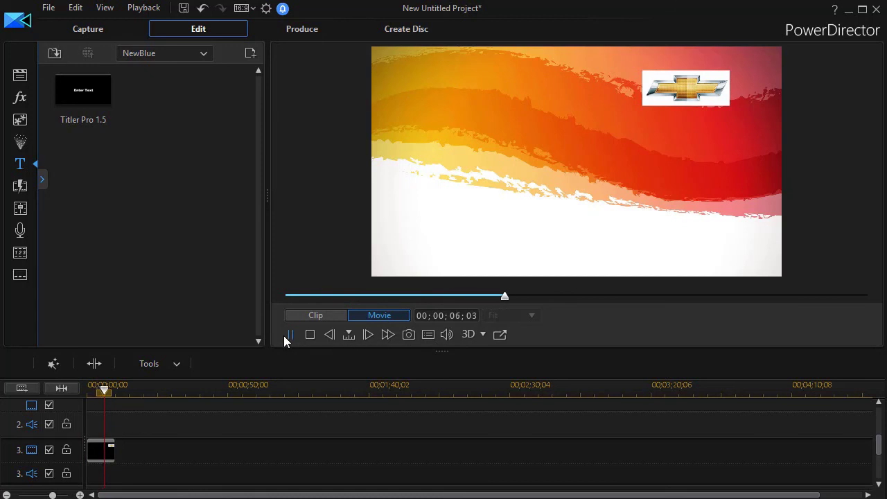
{"action": "left_click", "coordinate": [291, 335]}
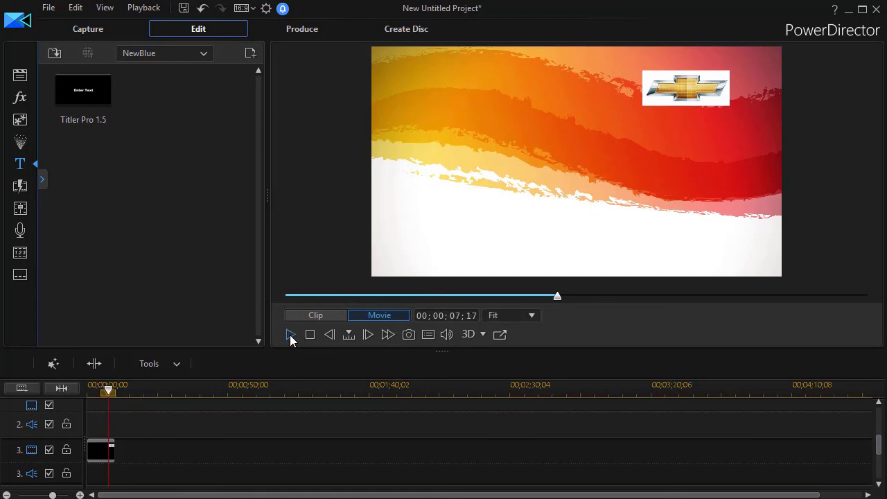